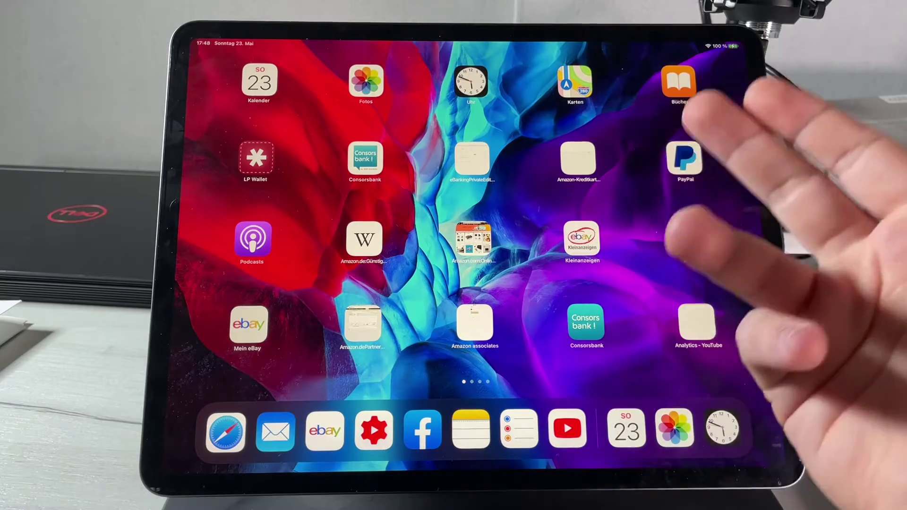
Page through the home screen apps, then open Safari briefly and return home
{"action": "left_click_drag", "start_coordinate": [623, 326], "coordinate": [517, 333]}
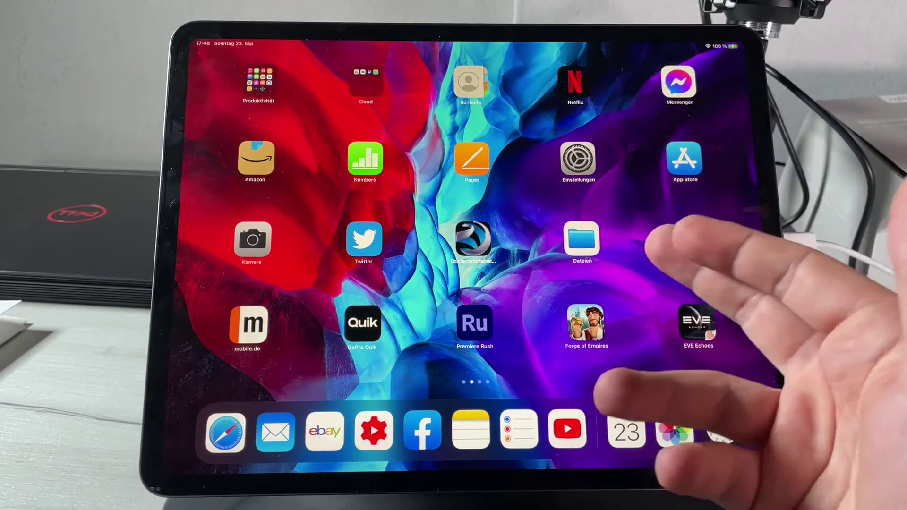
{"action": "left_click_drag", "start_coordinate": [666, 297], "coordinate": [552, 312]}
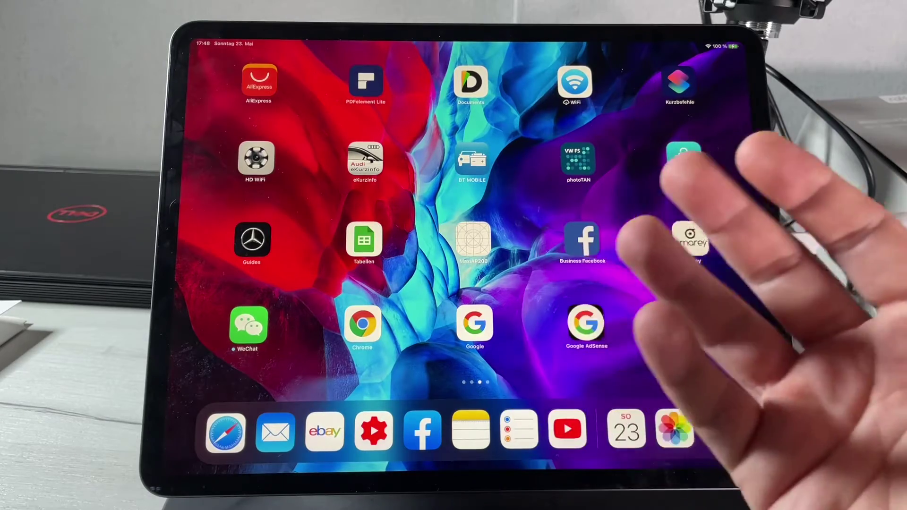
{"action": "left_click_drag", "start_coordinate": [730, 312], "coordinate": [645, 262]}
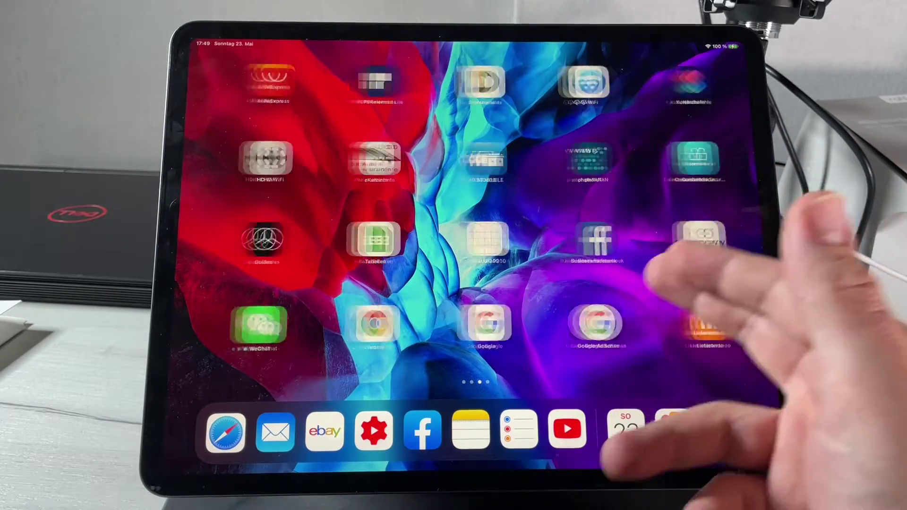
{"action": "left_click_drag", "start_coordinate": [680, 297], "coordinate": [598, 284]}
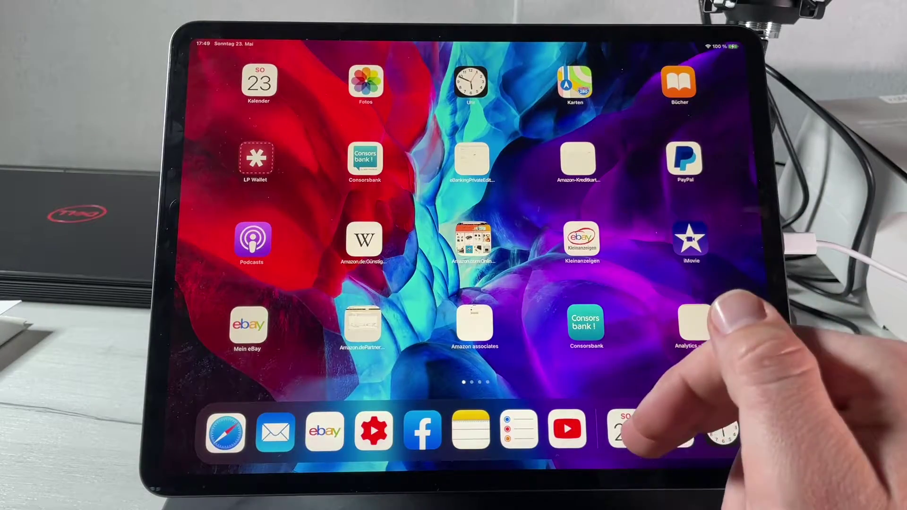
{"action": "left_click", "coordinate": [225, 432]}
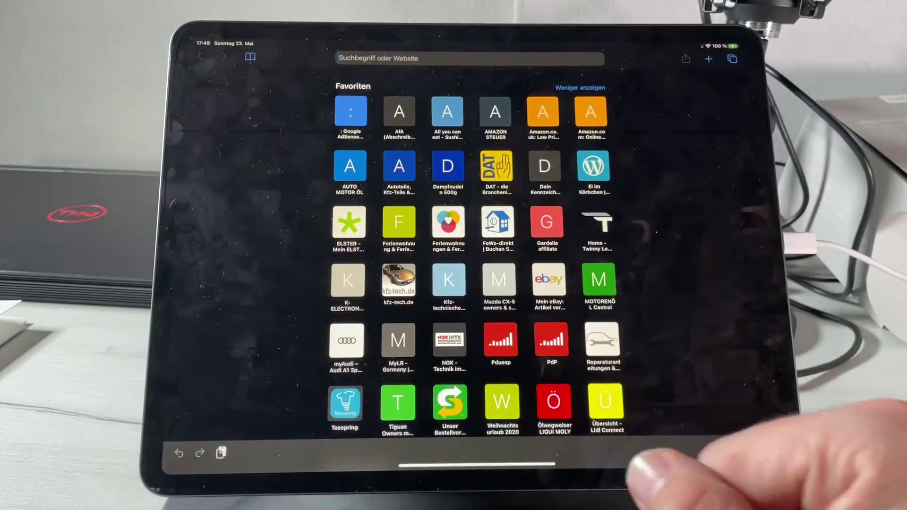
{"action": "left_click_drag", "start_coordinate": [476, 465], "coordinate": [477, 297]}
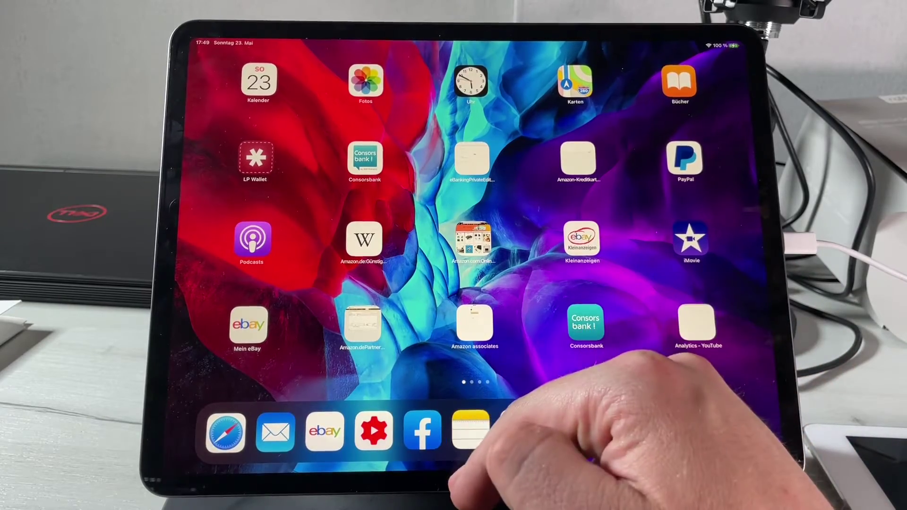
Close Kalender, Fotos, Uhr and Safari from the App Switcher, leaving none open
{"action": "left_click_drag", "start_coordinate": [553, 468], "coordinate": [465, 234]}
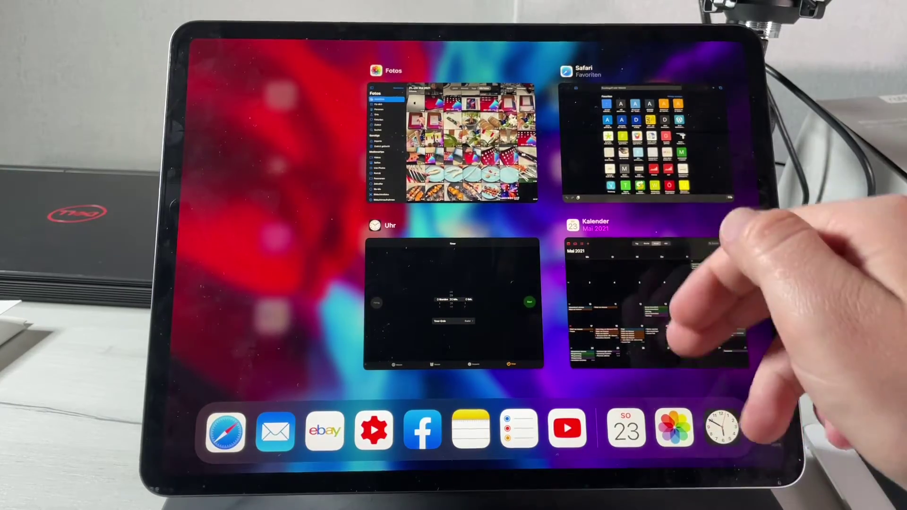
{"action": "left_click_drag", "start_coordinate": [658, 312], "coordinate": [659, 106]}
{"action": "left_click_drag", "start_coordinate": [648, 304], "coordinate": [647, 107]}
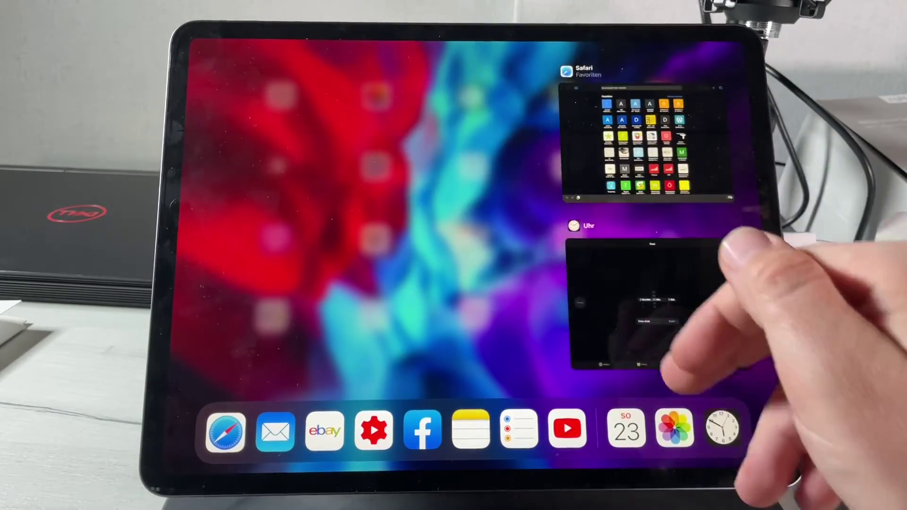
{"action": "left_click_drag", "start_coordinate": [645, 305], "coordinate": [645, 106]}
{"action": "left_click_drag", "start_coordinate": [645, 142], "coordinate": [644, 43]}
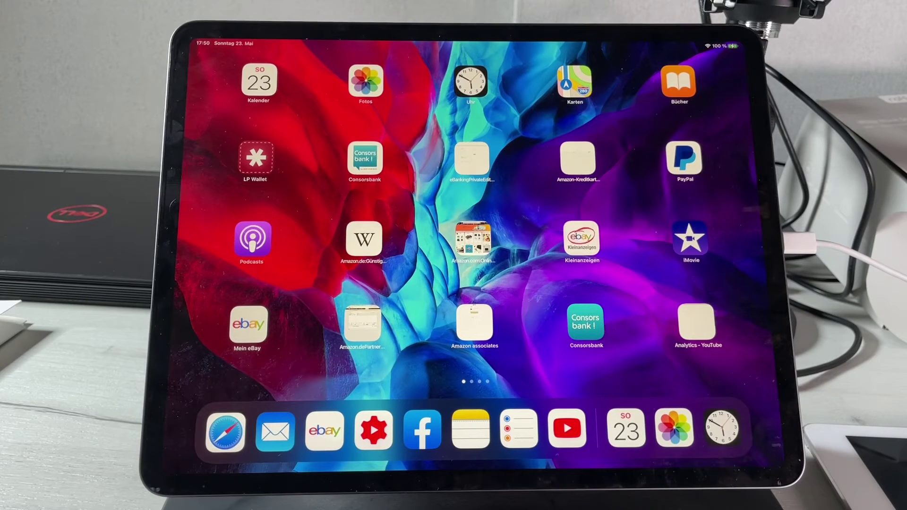